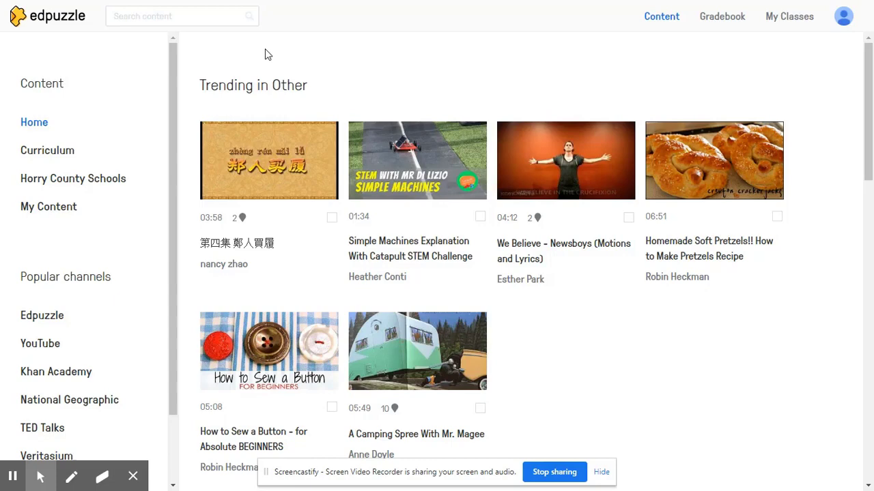
# - In My Content, expand all folders, open 8-5.1, and select the Freedmen's Bureau Records video
pyautogui.click(48, 215)
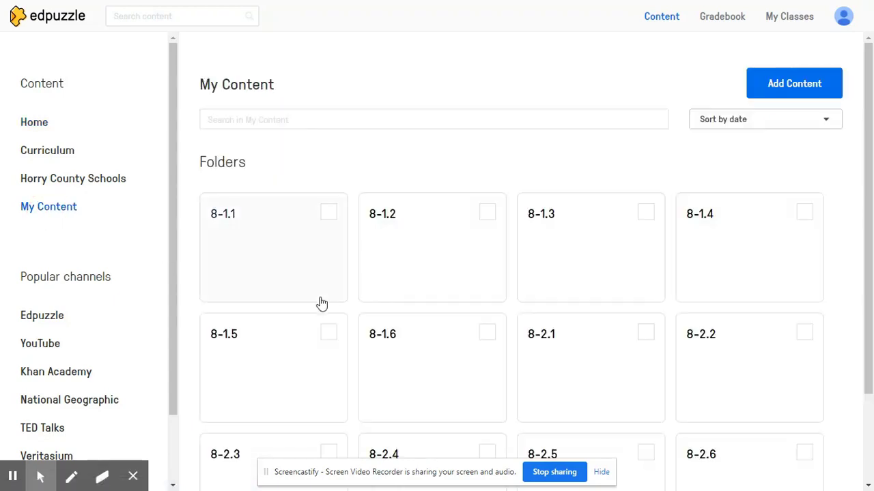
pyautogui.scroll(-3, 321, 302)
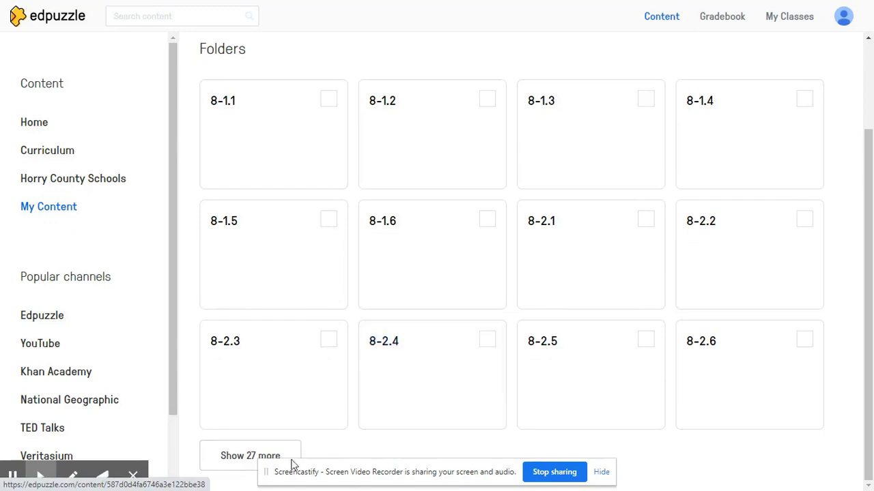
pyautogui.click(236, 463)
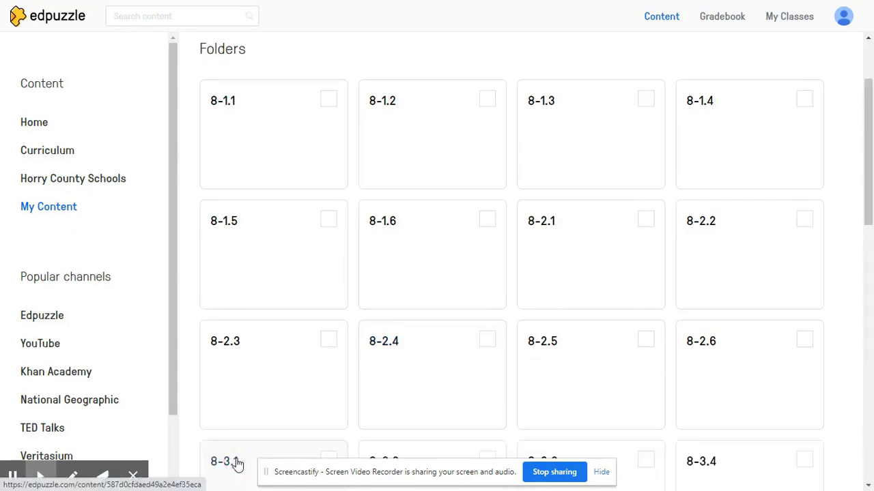
pyautogui.scroll(-5, 352, 280)
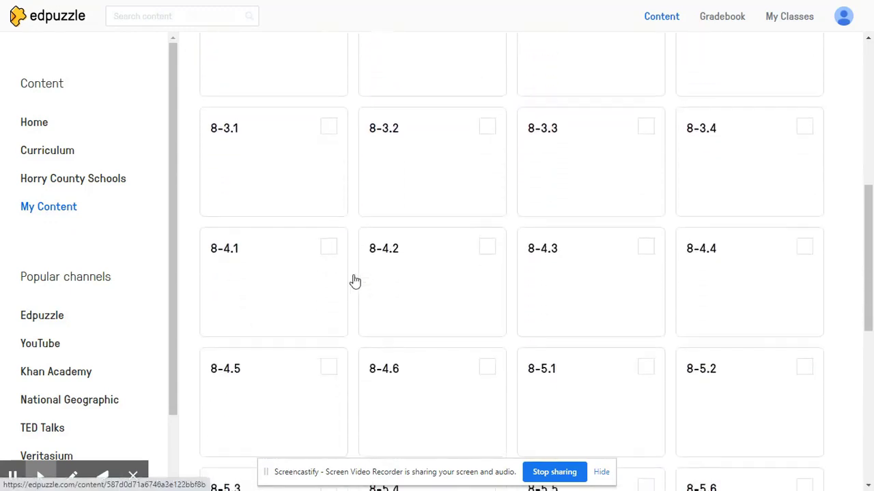
pyautogui.scroll(-5, 354, 281)
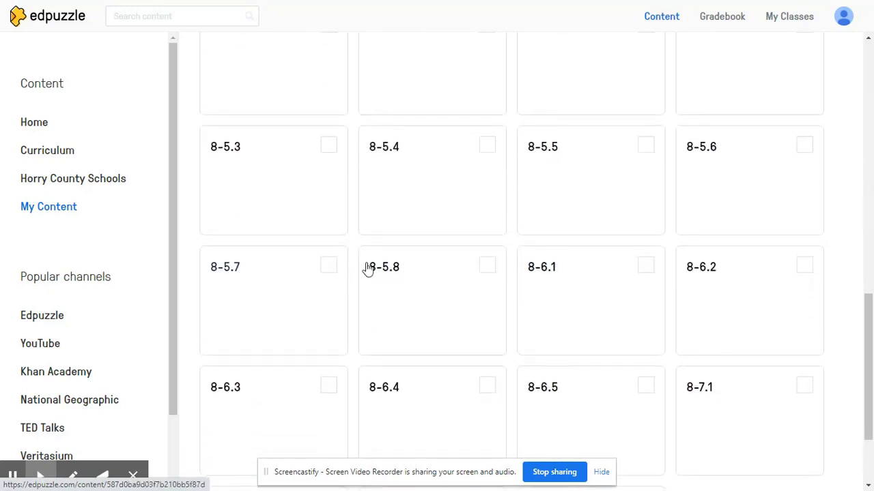
pyautogui.scroll(2, 368, 269)
pyautogui.click(540, 162)
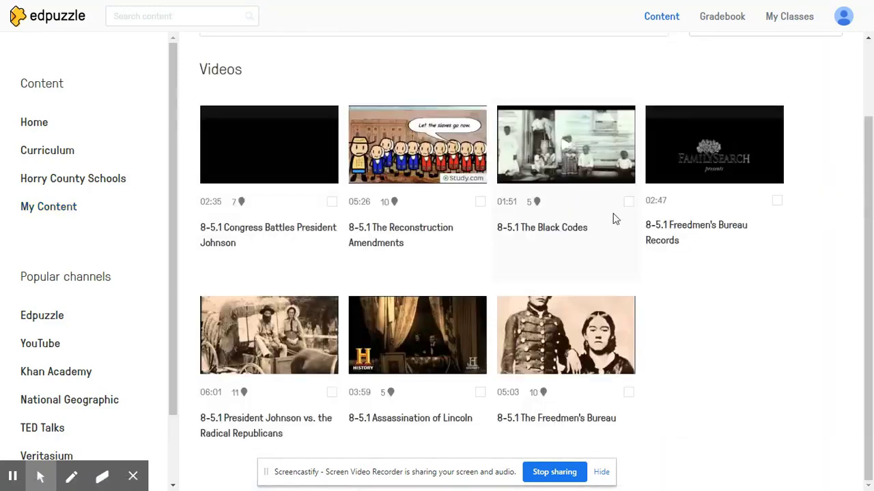
pyautogui.click(776, 203)
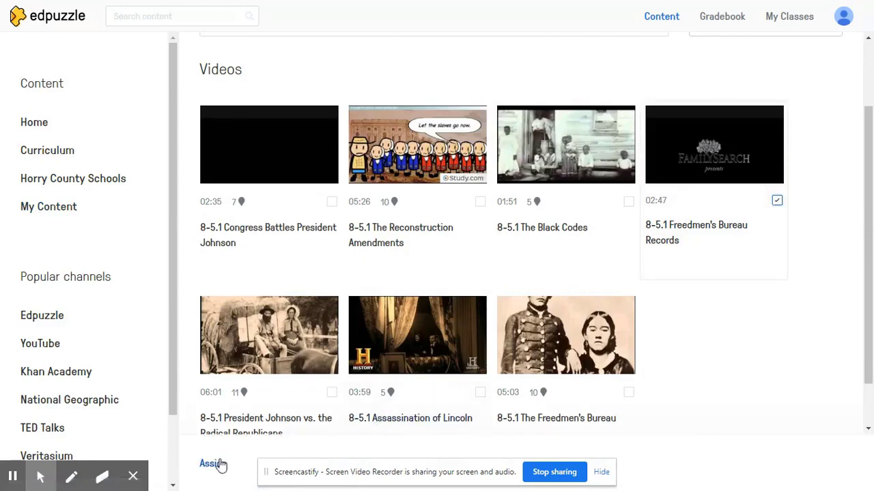
pyautogui.click(215, 465)
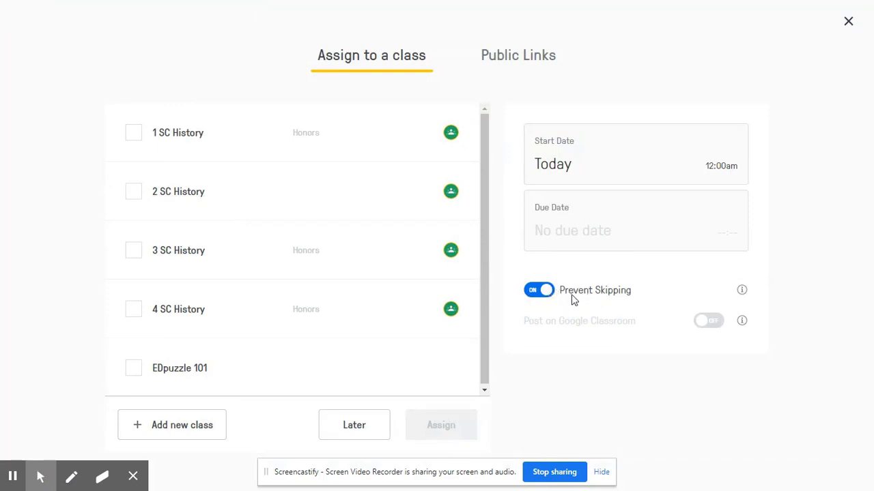
pyautogui.moveTo(745, 295)
pyautogui.press('Tab')
pyautogui.click(845, 26)
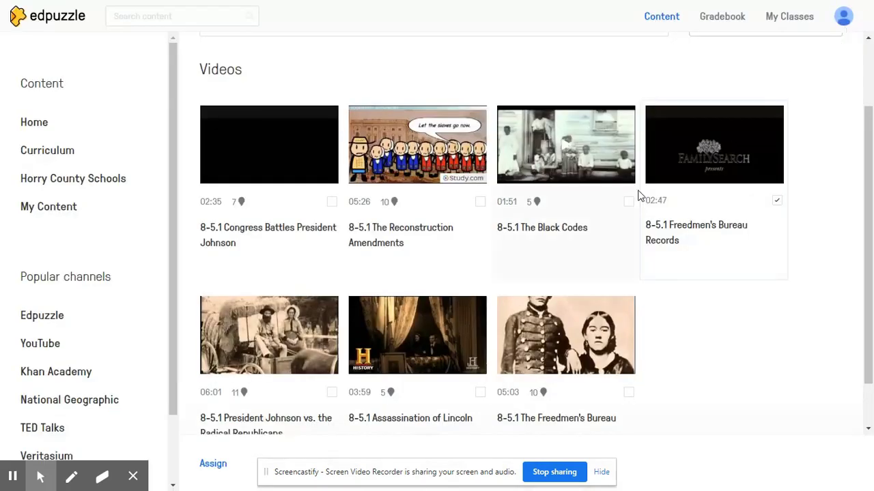
# - Open the Gradebook for the 2 SC History class
pyautogui.click(722, 18)
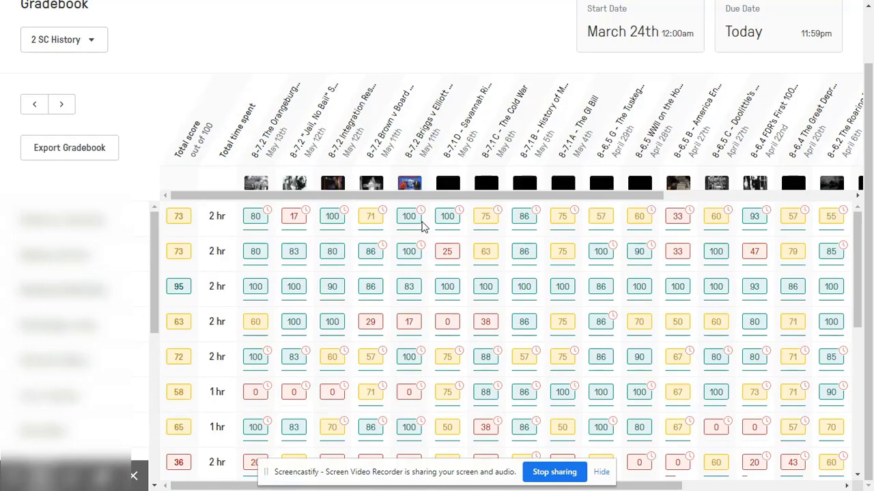
# - Open the 8-7.2 Brown v Board column and review each student's grade and turn-in status
pyautogui.click(394, 135)
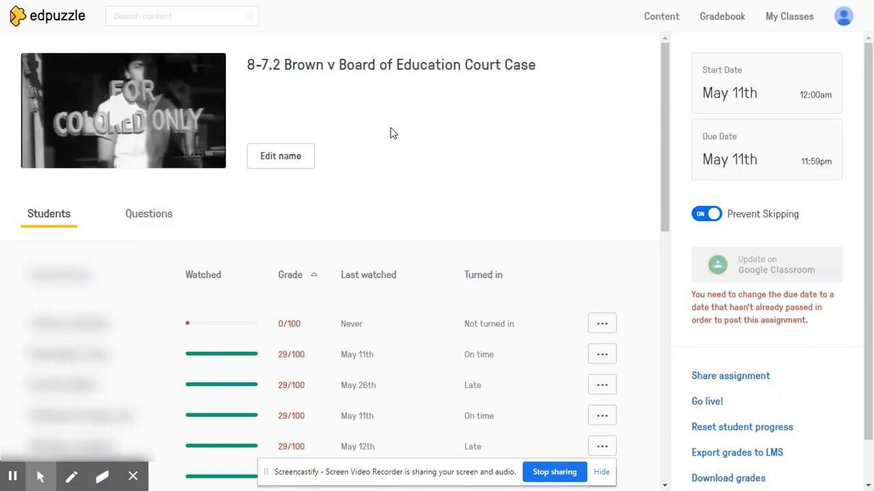
pyautogui.scroll(-3, 406, 249)
pyautogui.scroll(-5, 405, 249)
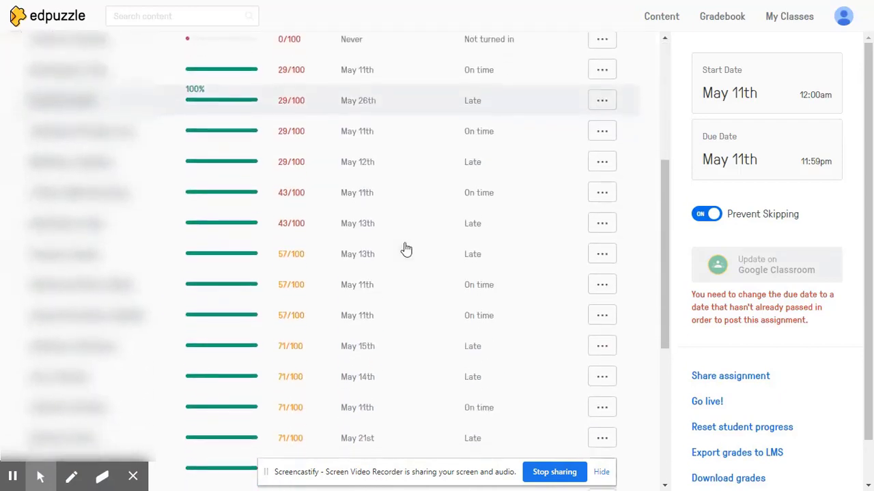
pyautogui.scroll(8, 405, 249)
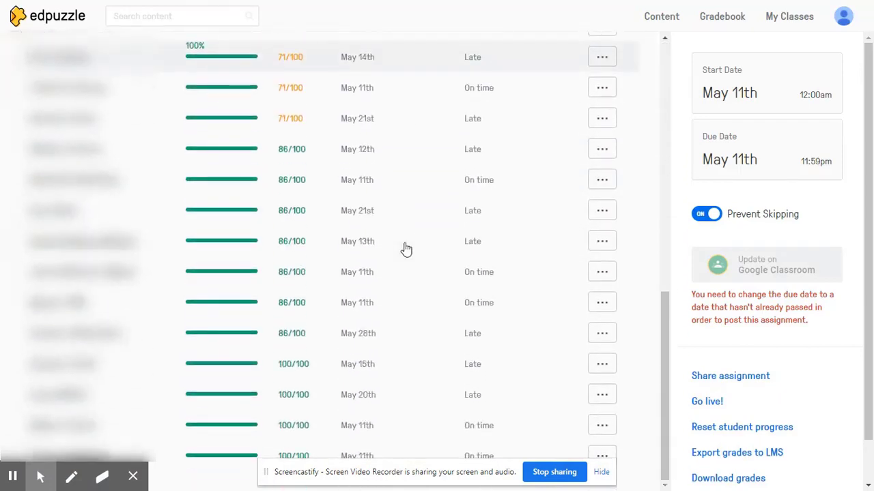
pyautogui.scroll(-6, 406, 249)
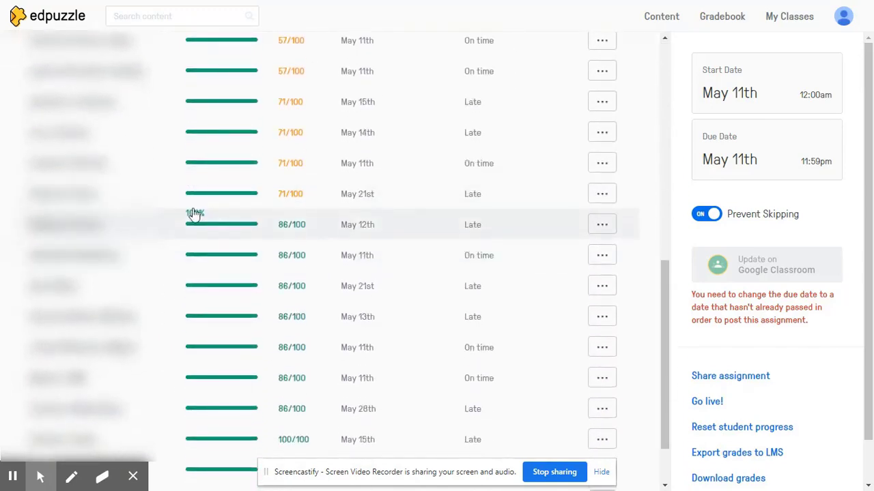
# - Open the detail page of the student graded 86/100, turned in late May 12th
pyautogui.click(157, 228)
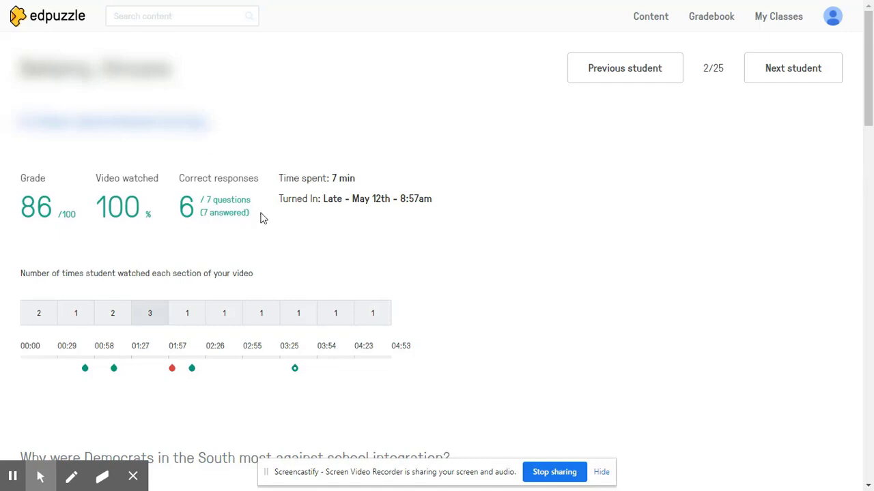
pyautogui.hscroll(-5, 263, 218)
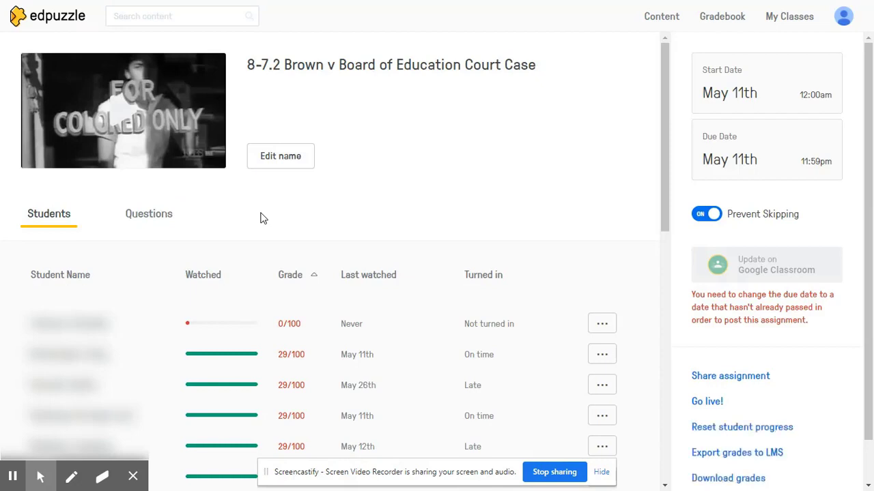
pyautogui.scroll(-3, 262, 218)
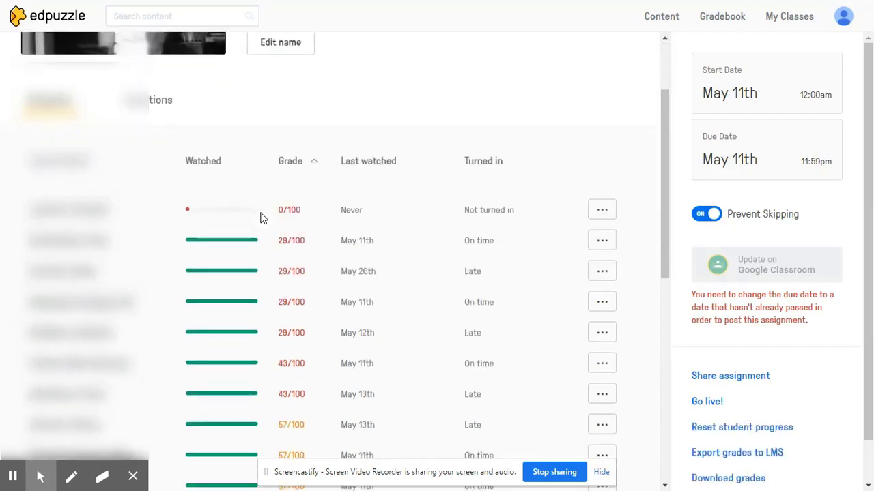
pyautogui.scroll(-2, 388, 252)
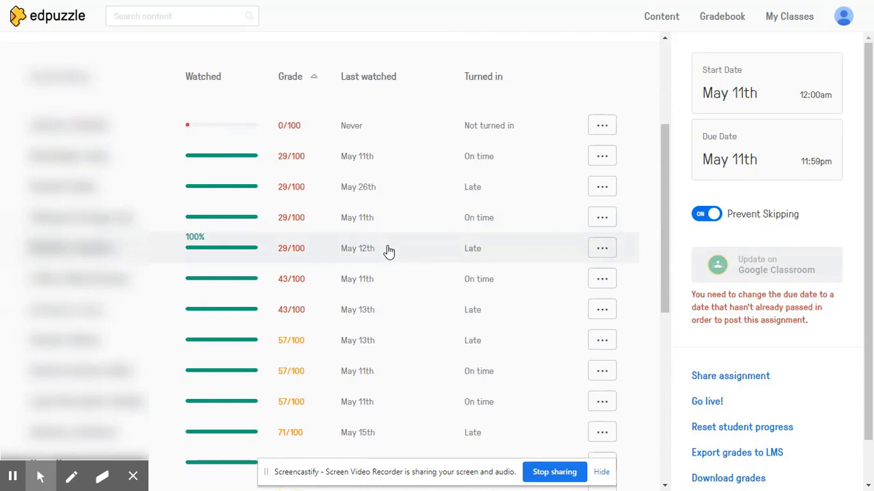
pyautogui.scroll(1, 388, 253)
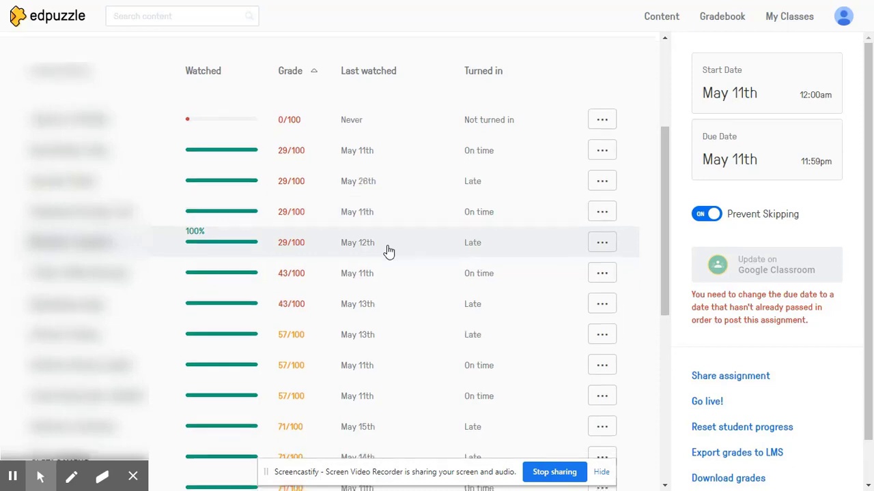
pyautogui.scroll(-1, 388, 252)
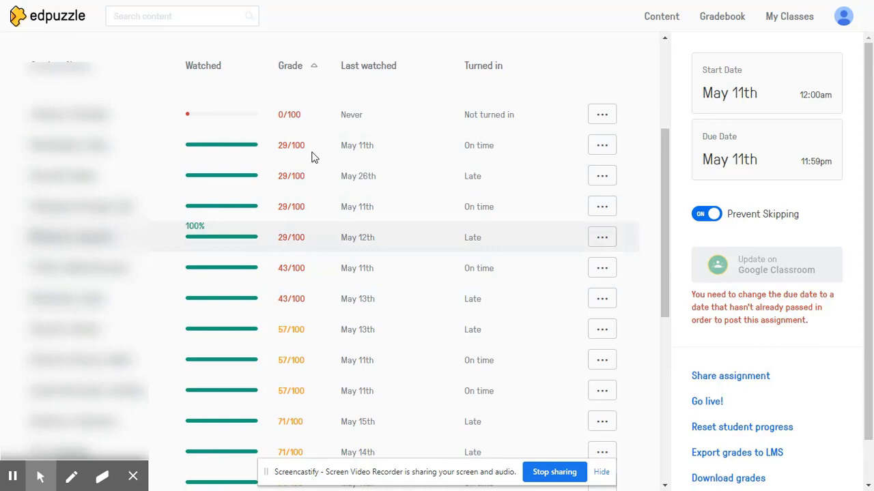
pyautogui.scroll(-2, 326, 302)
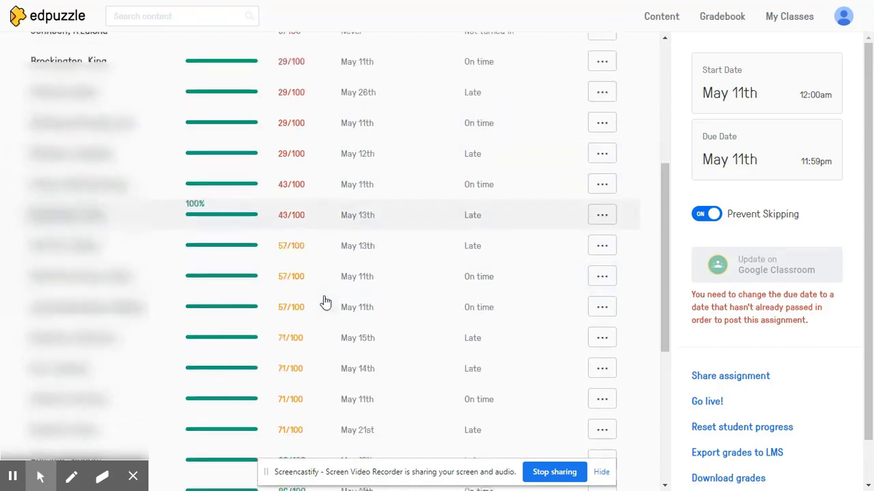
pyautogui.scroll(-4, 350, 283)
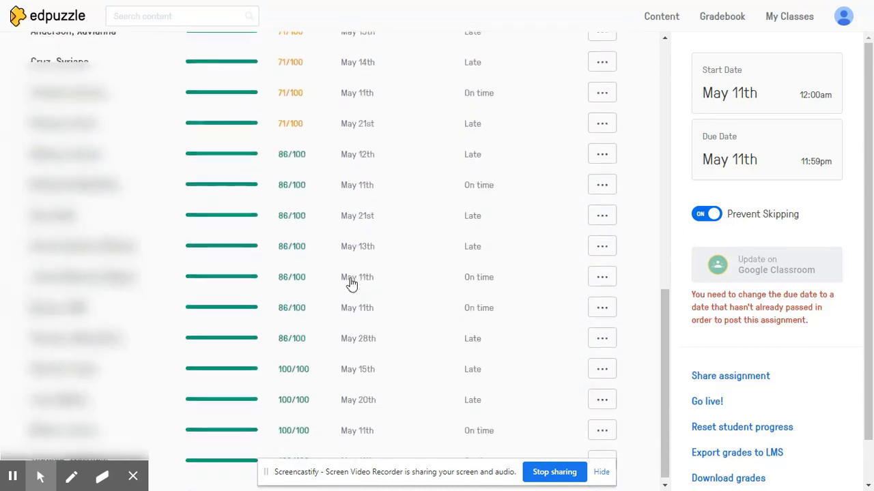
pyautogui.scroll(5, 421, 315)
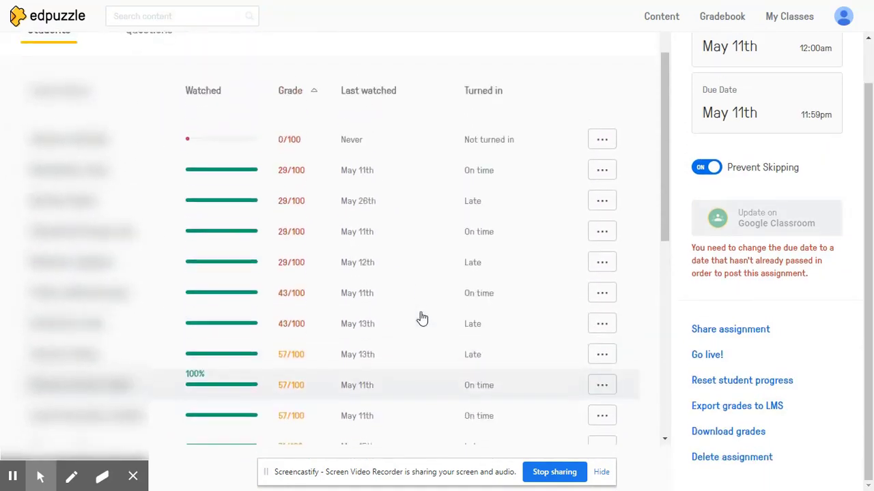
pyautogui.scroll(1, 364, 218)
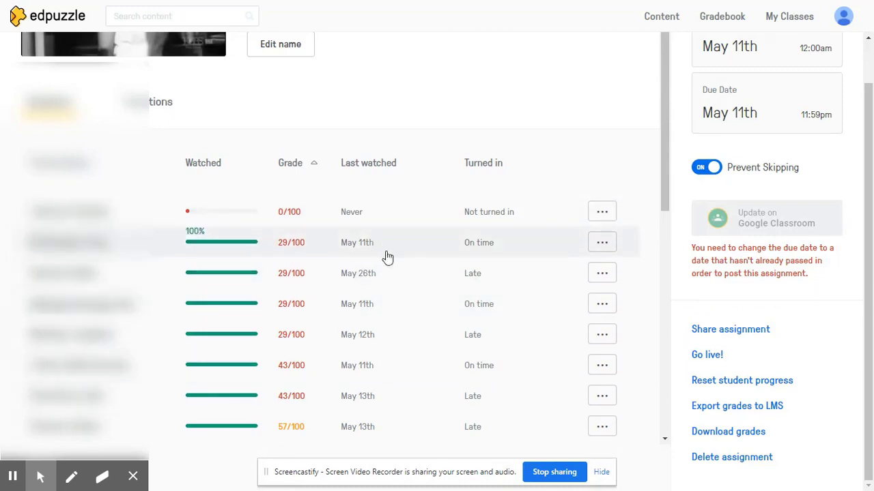
pyautogui.scroll(-1, 407, 339)
pyautogui.scroll(-3, 407, 340)
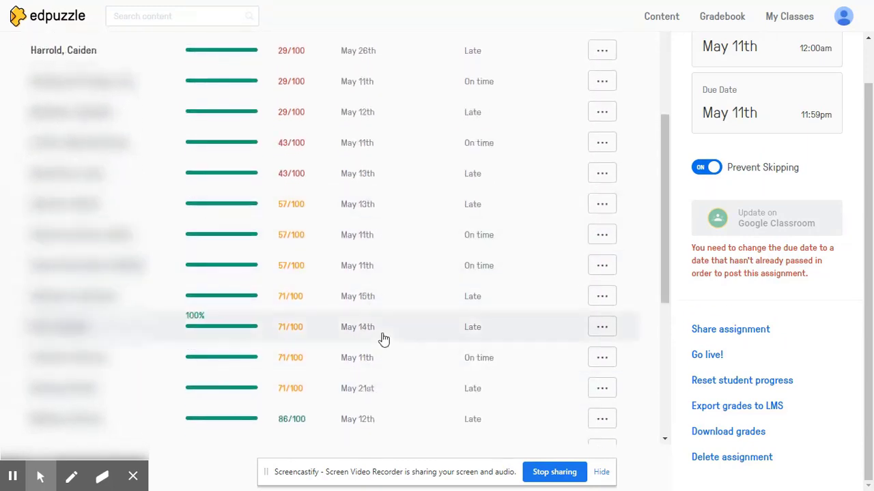
pyautogui.scroll(2, 380, 337)
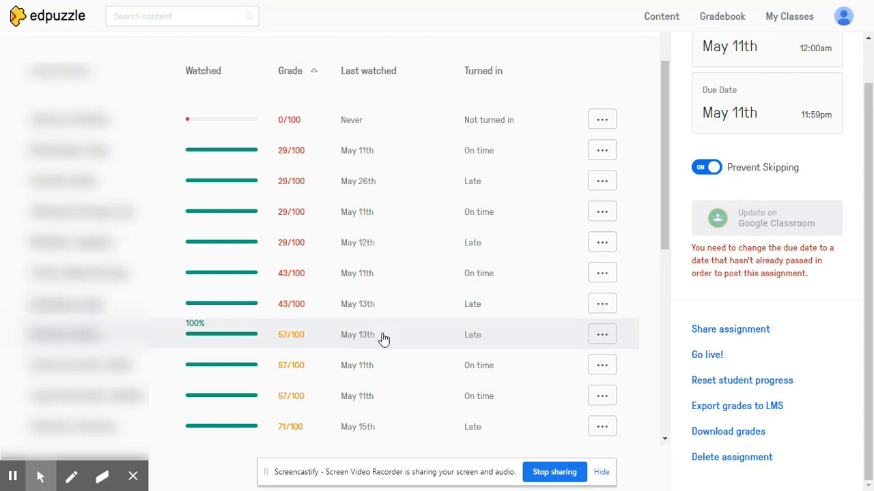
pyautogui.scroll(2, 383, 339)
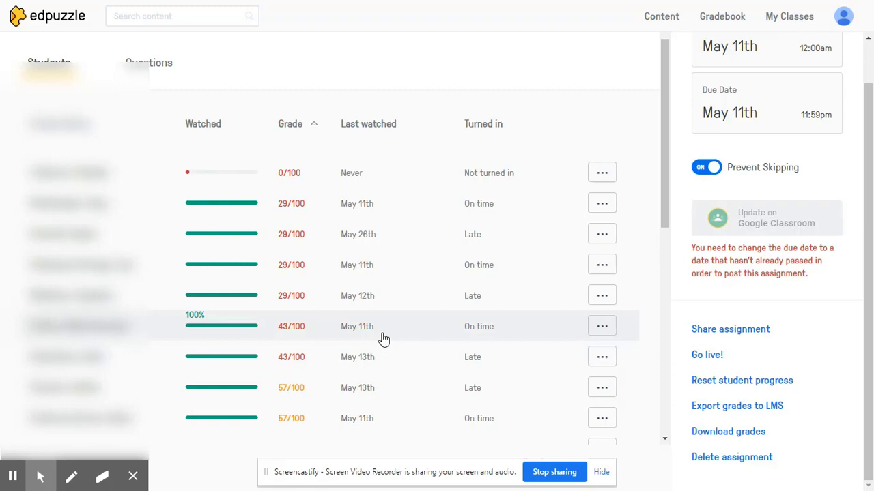
pyautogui.scroll(3, 383, 339)
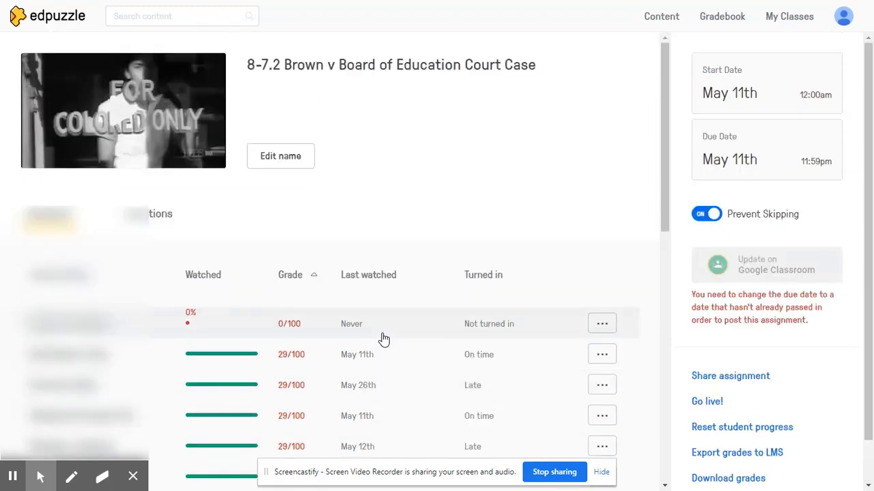
# - Return to the Freedmen's Bureau Records video and open its editor on the Questions section
pyautogui.hotkey('alt', 'Left')
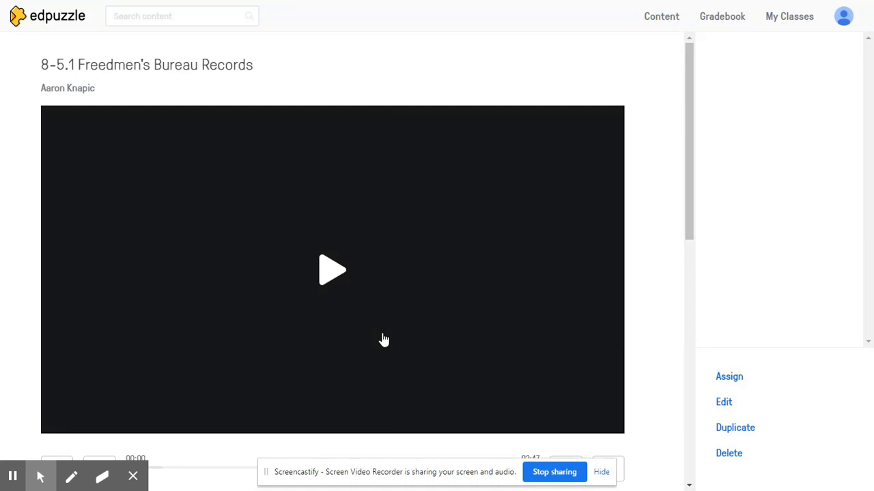
pyautogui.click(723, 407)
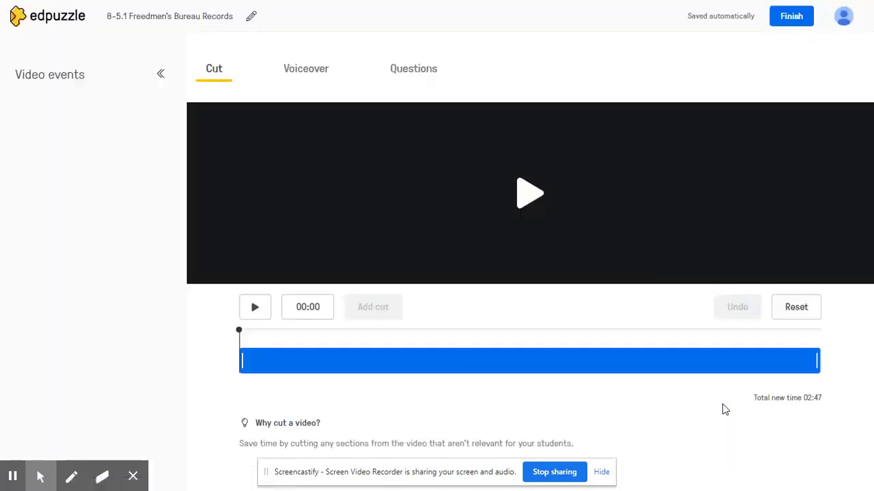
pyautogui.click(413, 74)
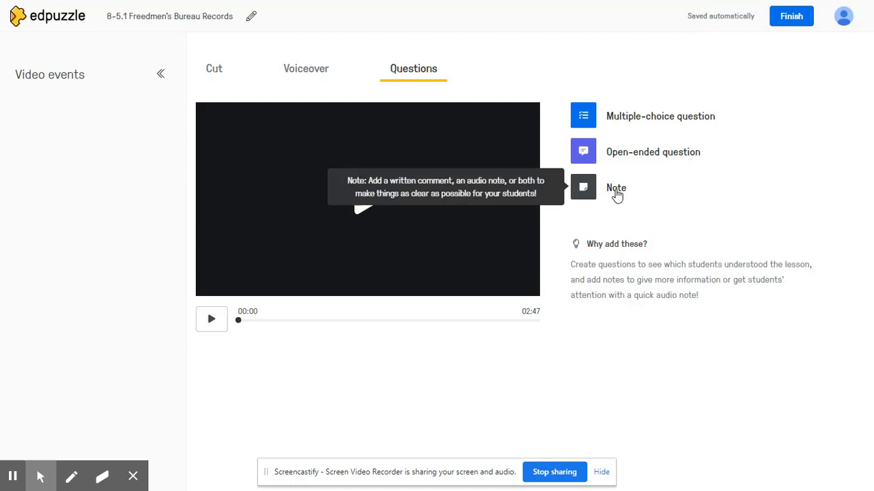
# - Add a new multiple-choice question to the video
pyautogui.click(693, 124)
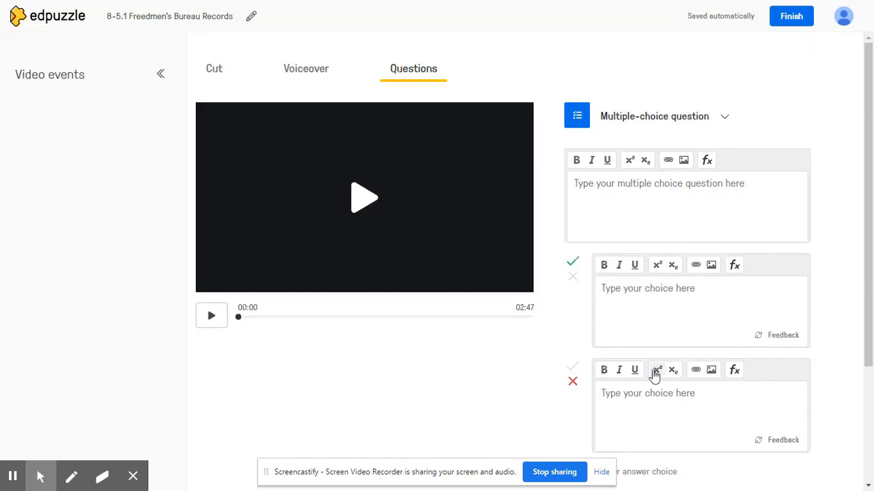
pyautogui.scroll(-1, 653, 375)
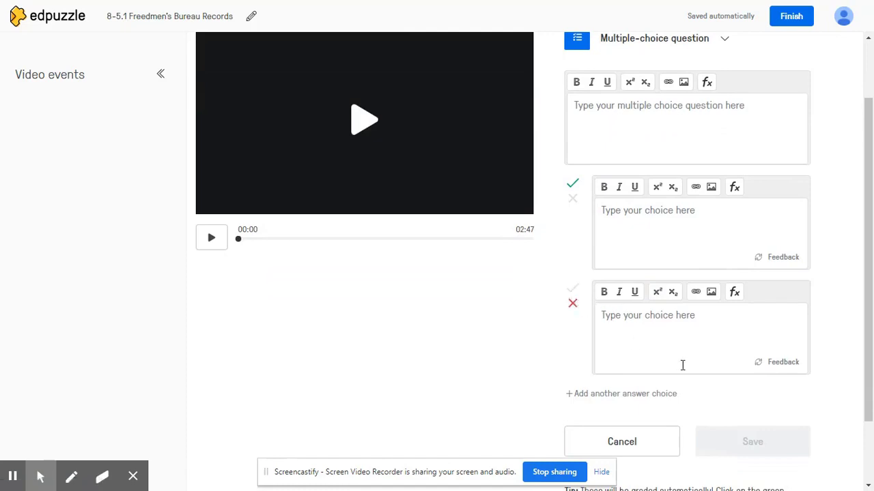
pyautogui.scroll(1, 682, 365)
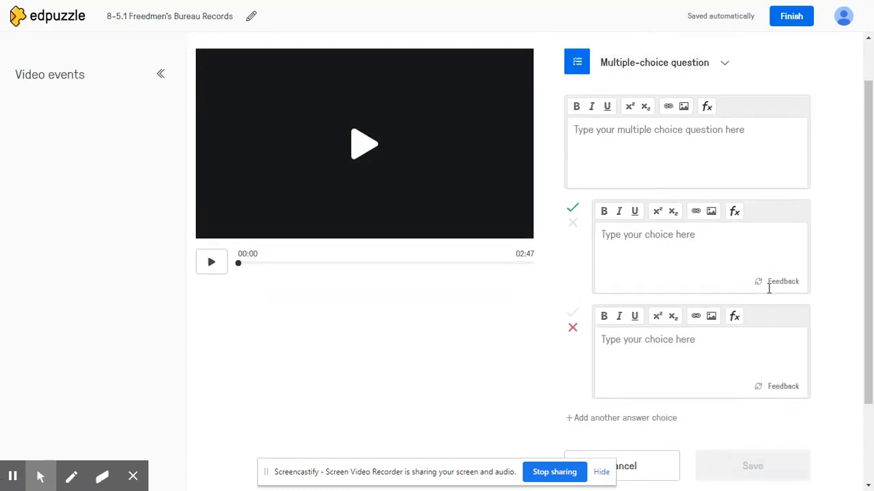
# - Enable feedback on the incorrect answer choice and place the cursor in its feedback box
pyautogui.click(788, 392)
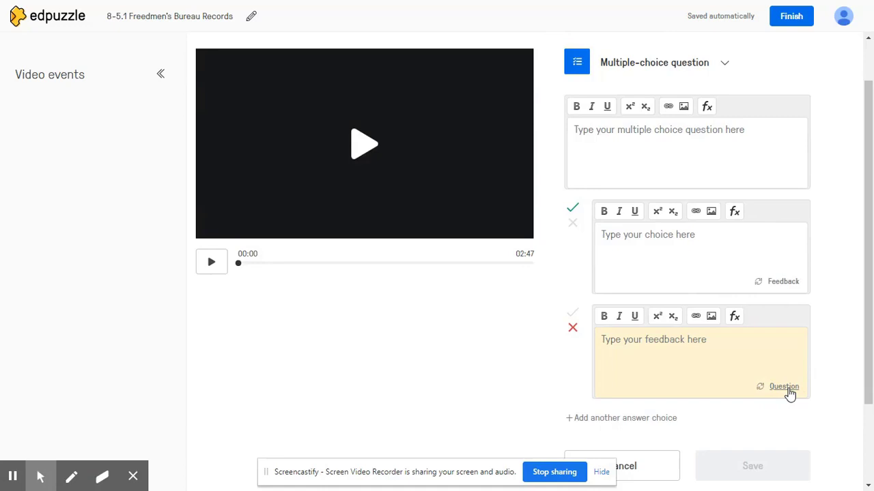
pyautogui.click(692, 369)
pyautogui.scroll(1, 693, 369)
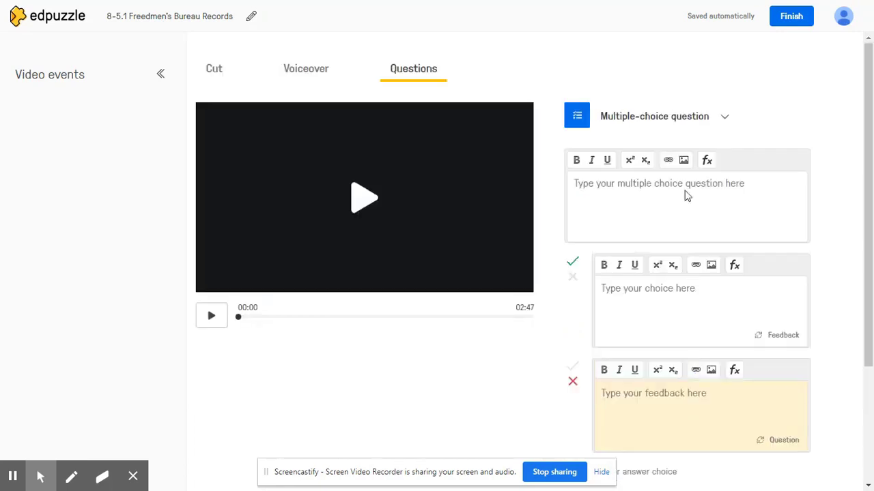
# - Switch the question type to Open-ended question
pyautogui.click(697, 118)
pyautogui.click(678, 176)
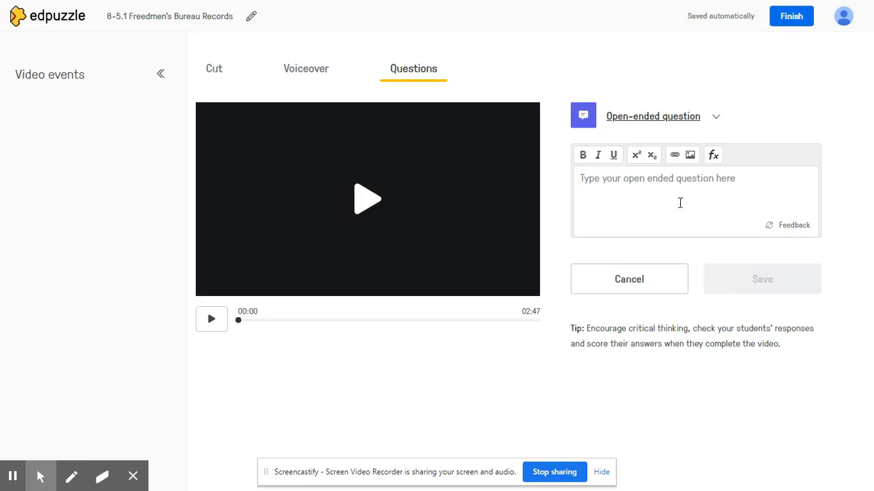
# - Finish editing and show the video's public link and embed code under Public Links
pyautogui.click(793, 23)
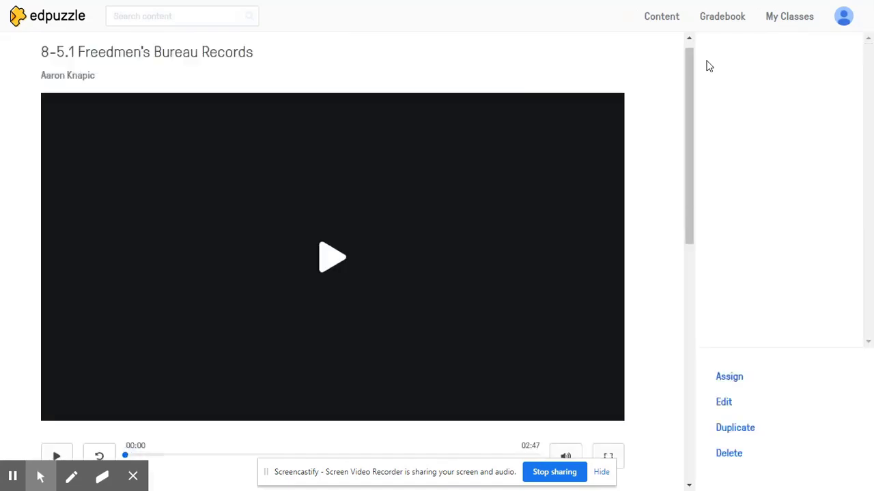
pyautogui.click(729, 379)
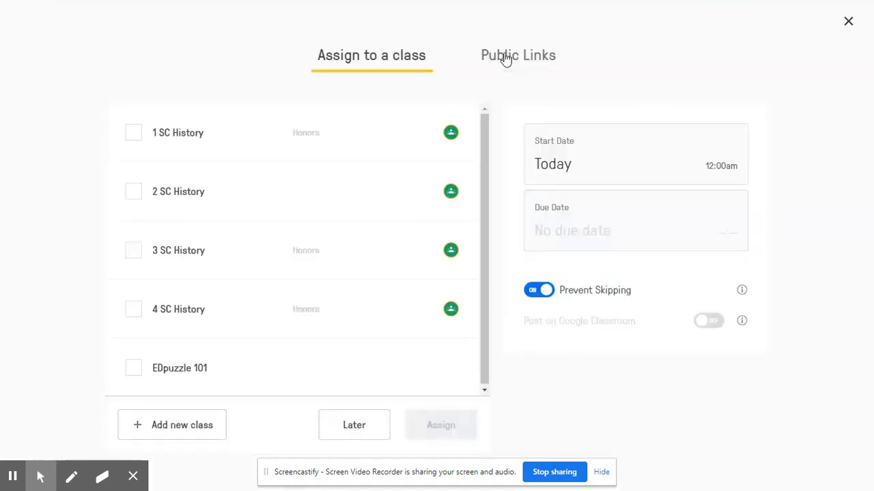
pyautogui.click(505, 61)
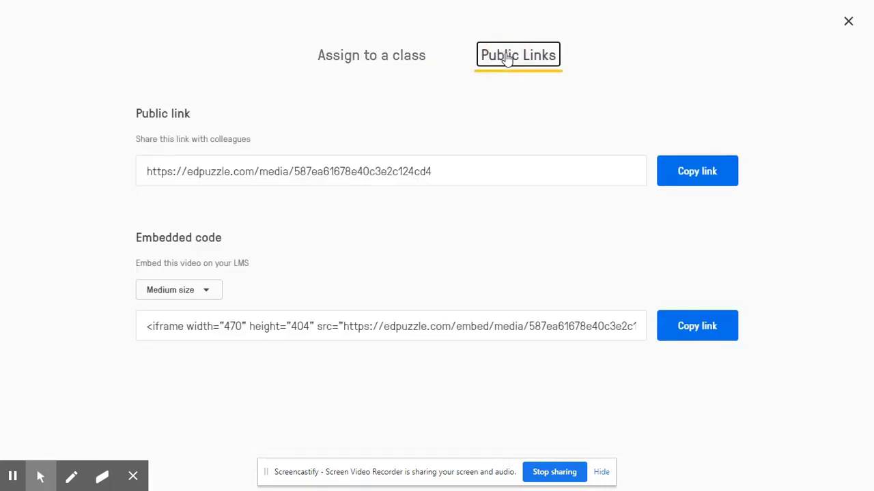